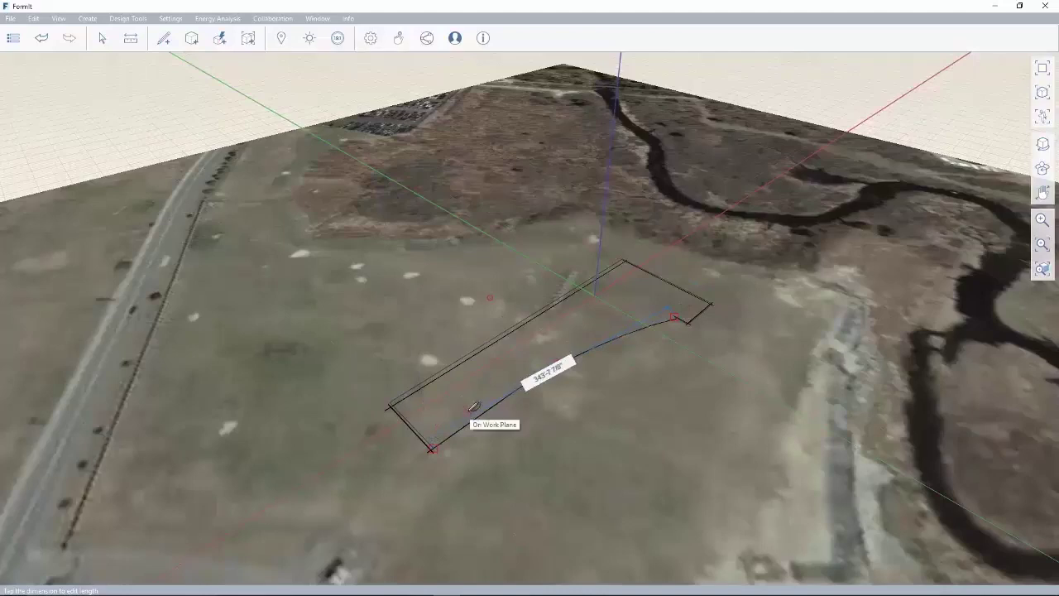
Close the curved site outline, extrude it 100' high, and pull its end into a taller block.
{"action": "left_click", "coordinate": [432, 448]}
{"action": "left_click_drag", "start_coordinate": [473, 260], "coordinate": [560, 320]}
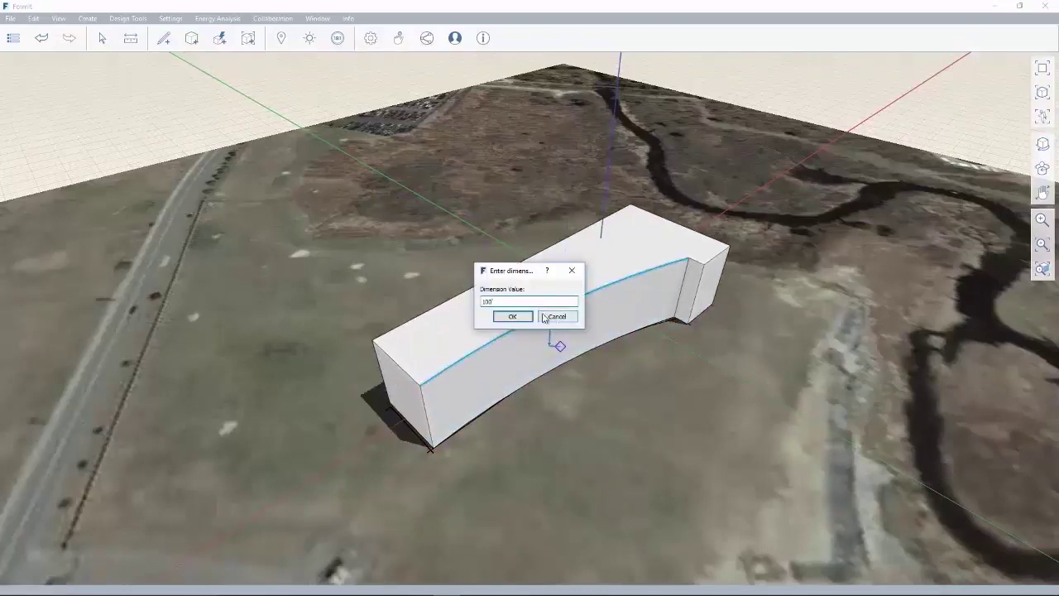
{"action": "left_click", "coordinate": [544, 318]}
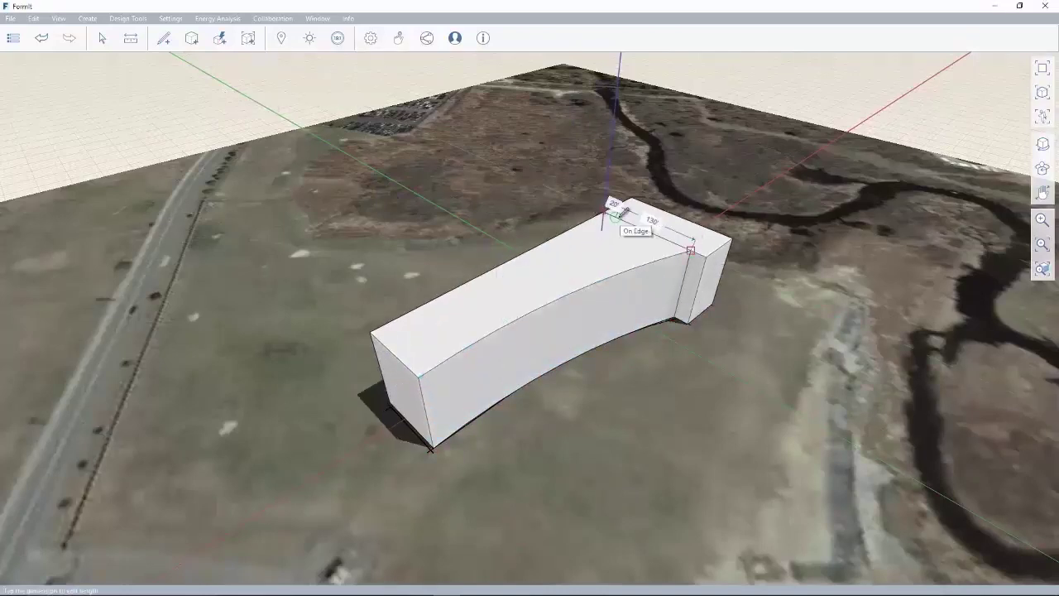
{"action": "left_click_drag", "start_coordinate": [665, 229], "coordinate": [669, 208]}
{"action": "middle_click_drag", "start_coordinate": [670, 207], "coordinate": [509, 281]}
Start a collaboration session from the Collaboration menu and begin sharing it.
{"action": "left_click", "coordinate": [274, 18]}
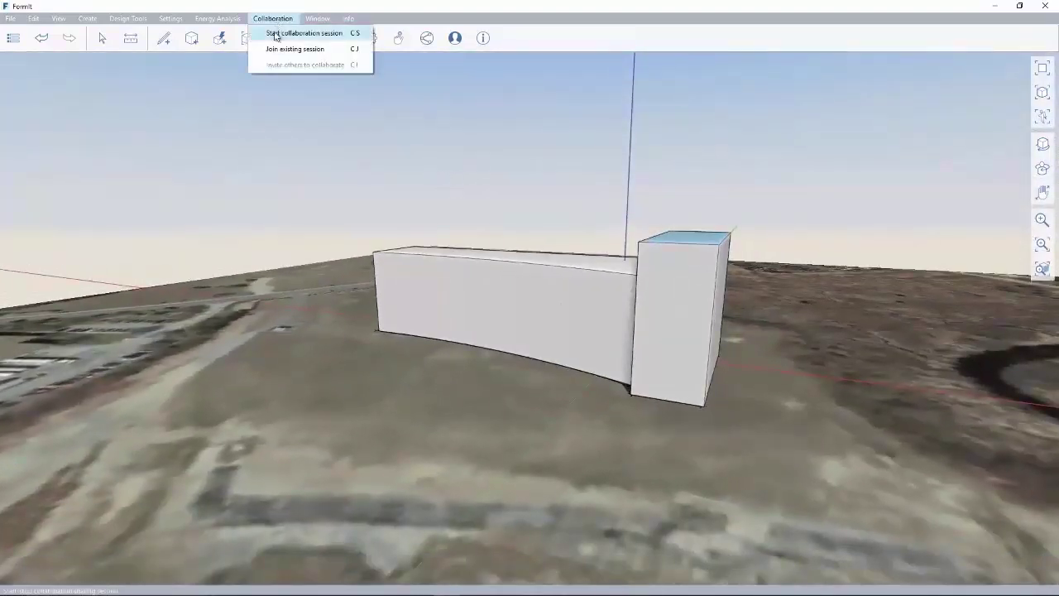
{"action": "left_click", "coordinate": [281, 28]}
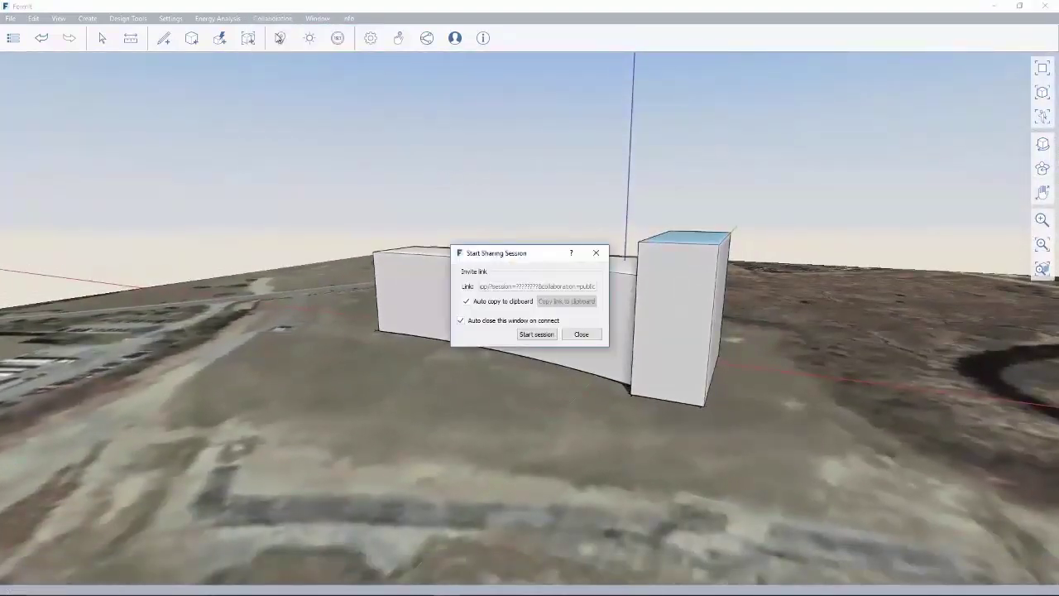
{"action": "left_click", "coordinate": [537, 334]}
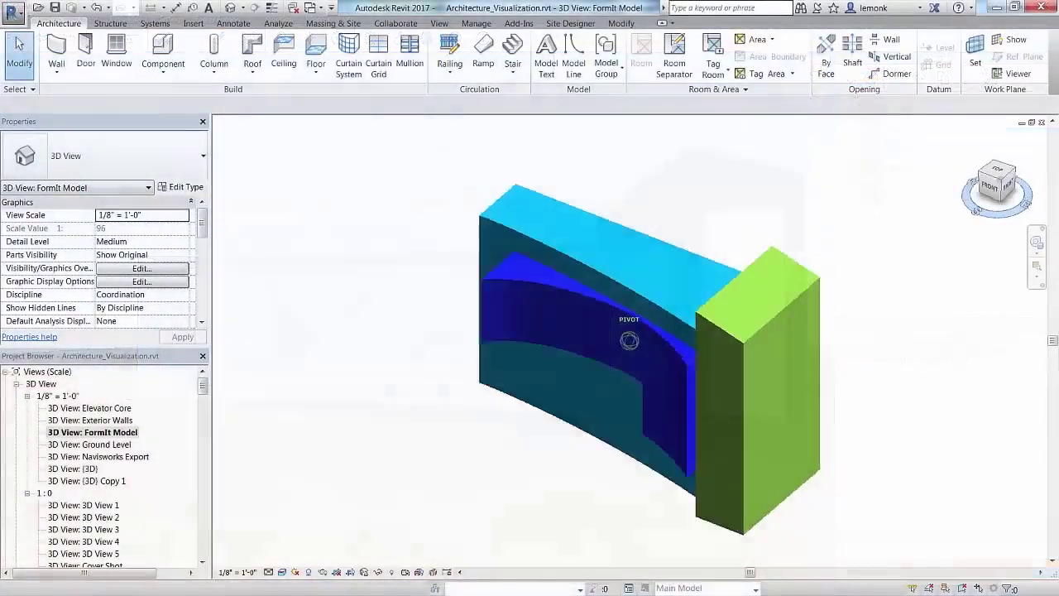
Orbit the 3D building, then open Floor Plan: First Floor Plan - 1/8" Working.
{"action": "middle_click_drag", "start_coordinate": [443, 144], "coordinate": [240, 150], "text": "shift"}
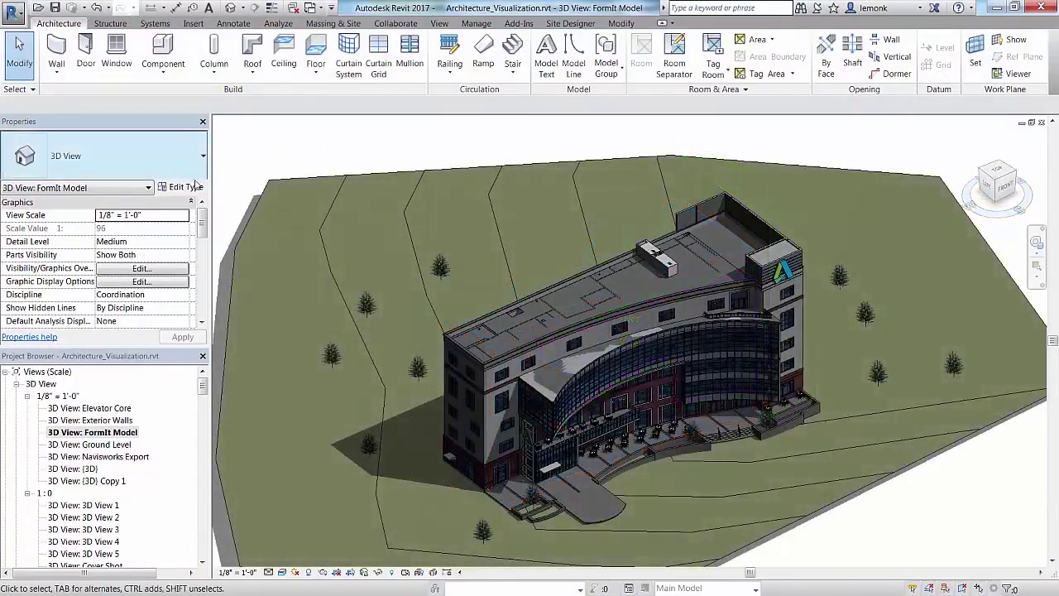
{"action": "left_click_drag", "start_coordinate": [202, 393], "coordinate": [229, 475]}
{"action": "left_click", "coordinate": [156, 458]}
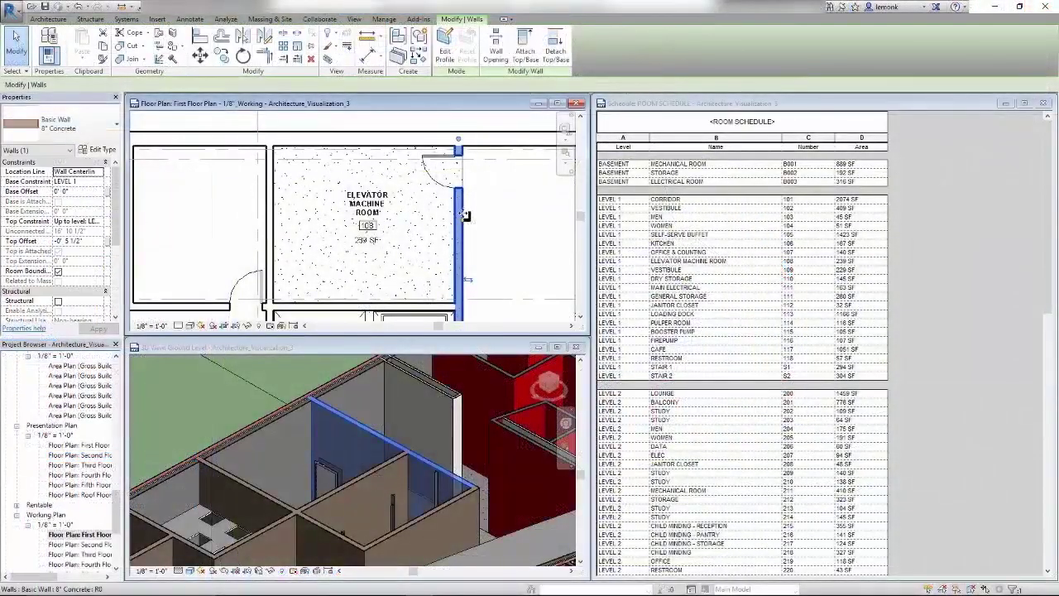
Widen the elevator machine room to 272 SF and rename it ELEVATOR MECH in the schedule.
{"action": "left_click_drag", "start_coordinate": [464, 216], "coordinate": [488, 218]}
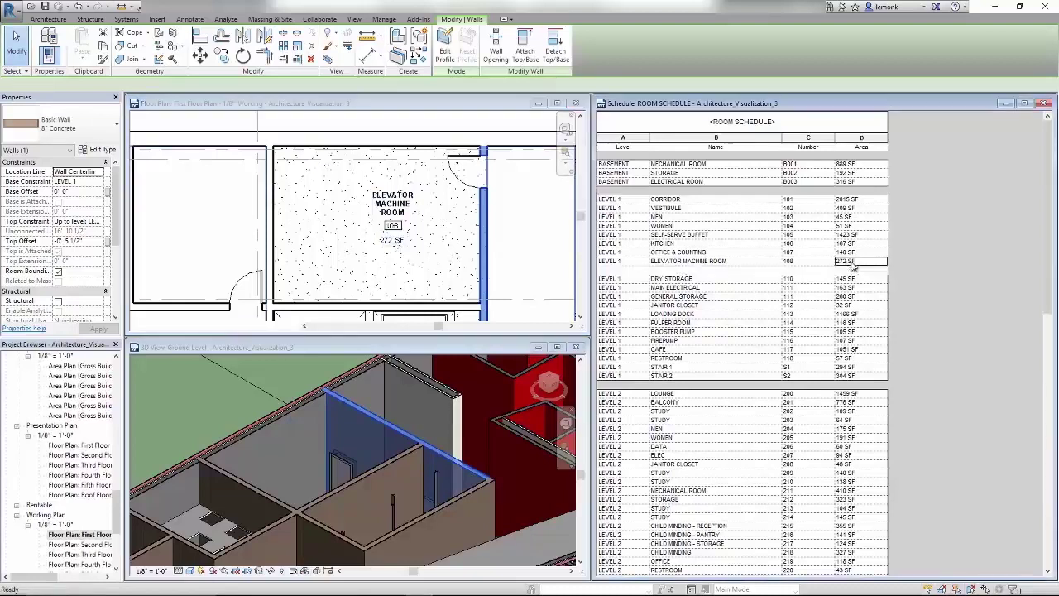
{"action": "left_click", "coordinate": [854, 262]}
{"action": "left_click", "coordinate": [772, 262]}
{"action": "left_click", "coordinate": [776, 262]}
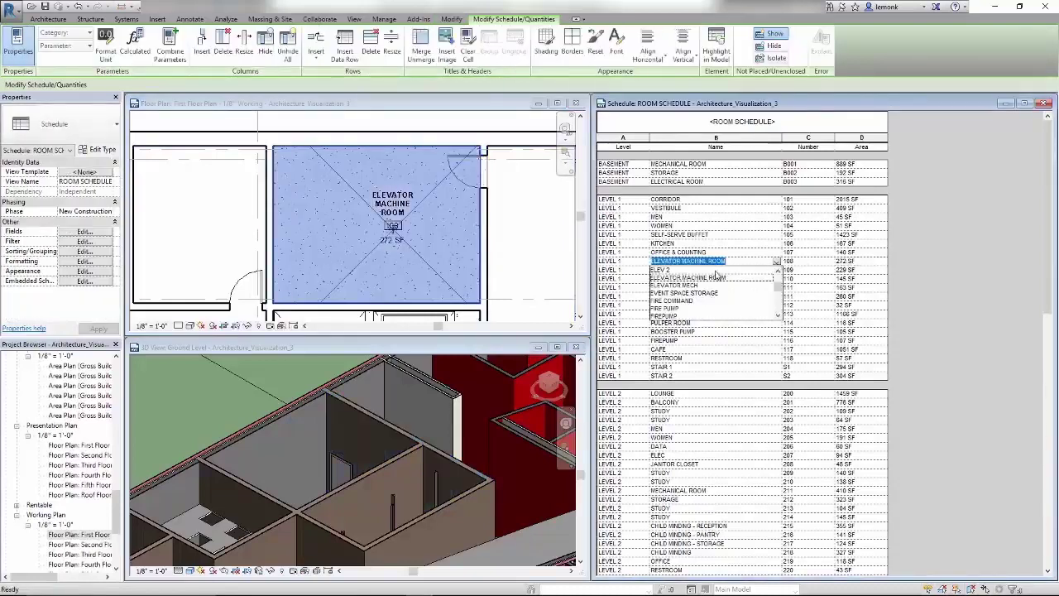
{"action": "left_click", "coordinate": [697, 286]}
Undo the ELEVATOR MECH rename back in the floor plan.
{"action": "left_click", "coordinate": [511, 228]}
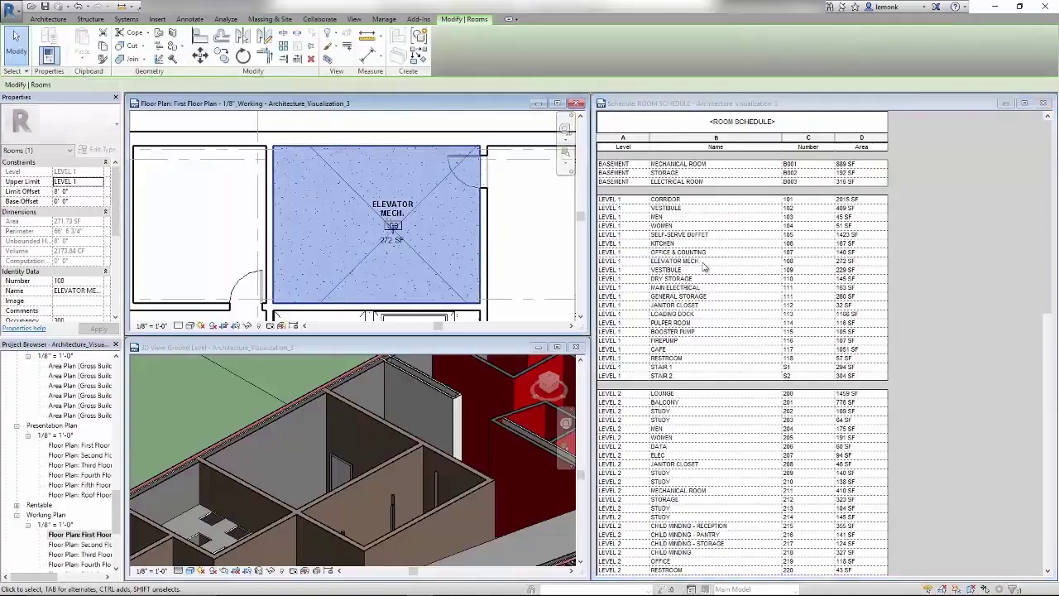
{"action": "key", "text": "ctrl+z"}
{"action": "left_click", "coordinate": [17, 18]}
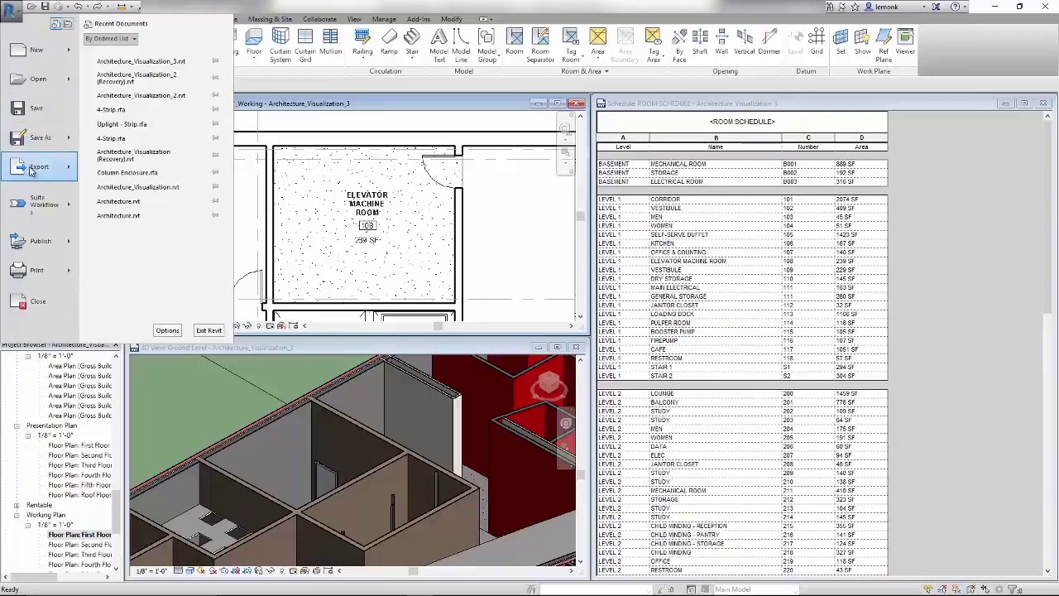
Start a DWG export of the first floor plan and open its export setup.
{"action": "mouse_move", "coordinate": [31, 169]}
{"action": "mouse_move", "coordinate": [154, 53]}
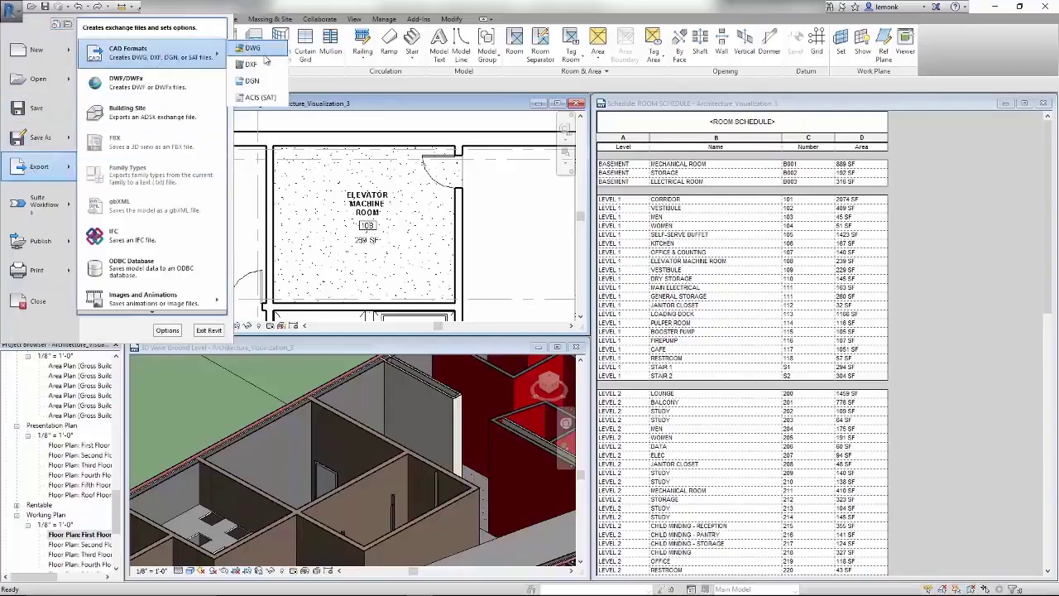
{"action": "left_click", "coordinate": [263, 51]}
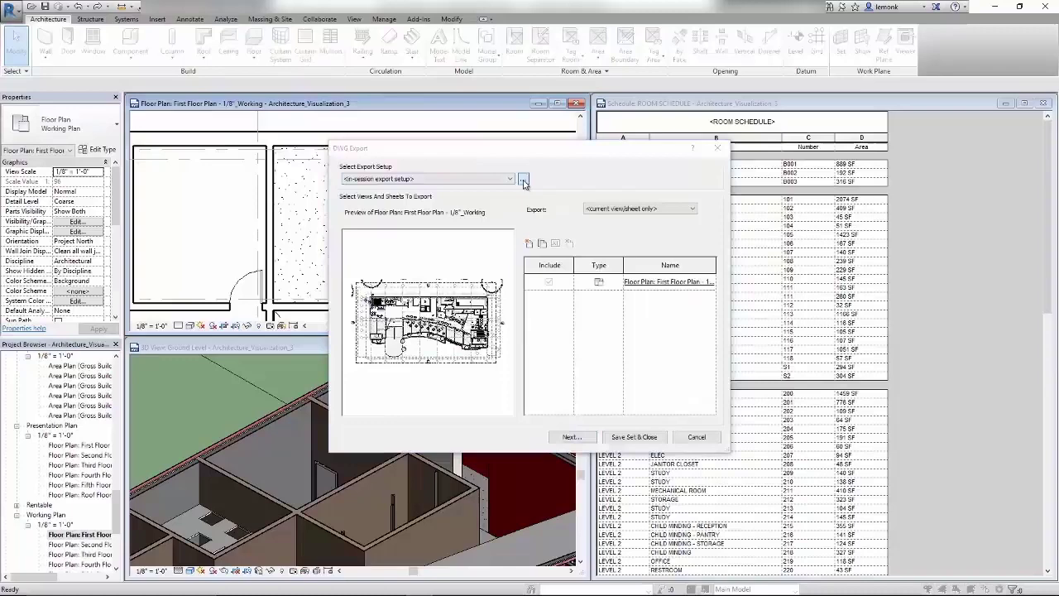
{"action": "left_click", "coordinate": [523, 181]}
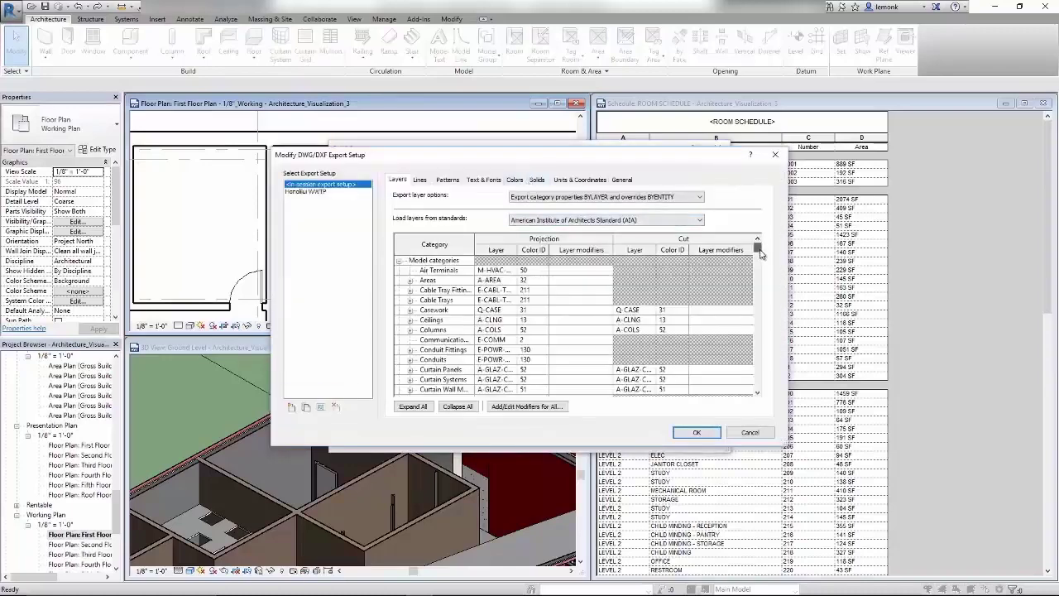
Load the export layers from the AIA standard and review the resulting layer list.
{"action": "mouse_move", "coordinate": [758, 250]}
{"action": "left_mouse_down"}
{"action": "mouse_move", "coordinate": [755, 281]}
{"action": "mouse_move", "coordinate": [758, 247]}
{"action": "left_mouse_up"}
{"action": "left_click", "coordinate": [701, 221]}
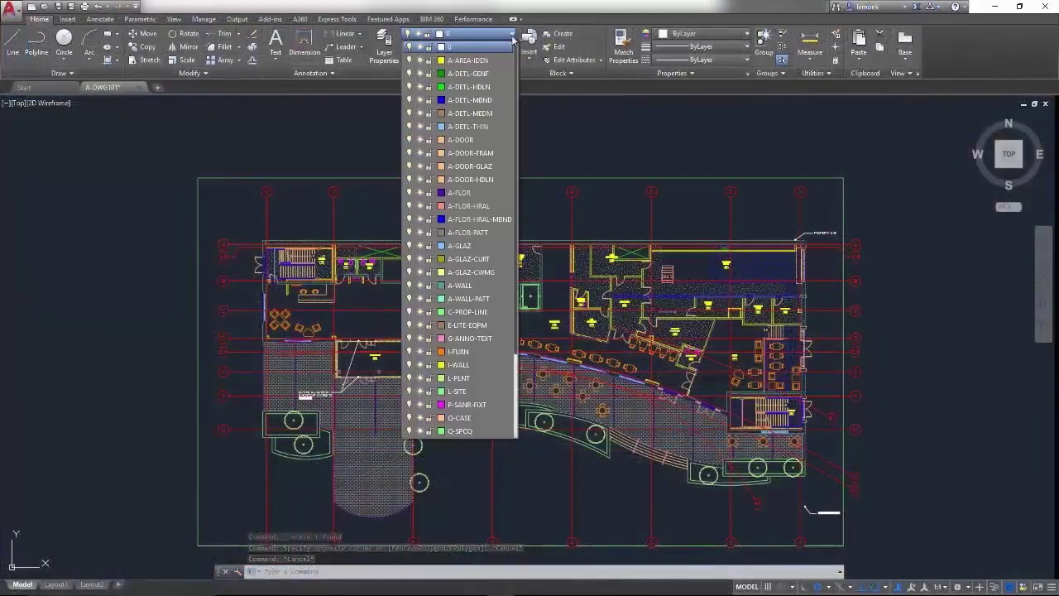
{"action": "scroll", "coordinate": [520, 137], "scroll_direction": "down", "scroll_amount": 3}
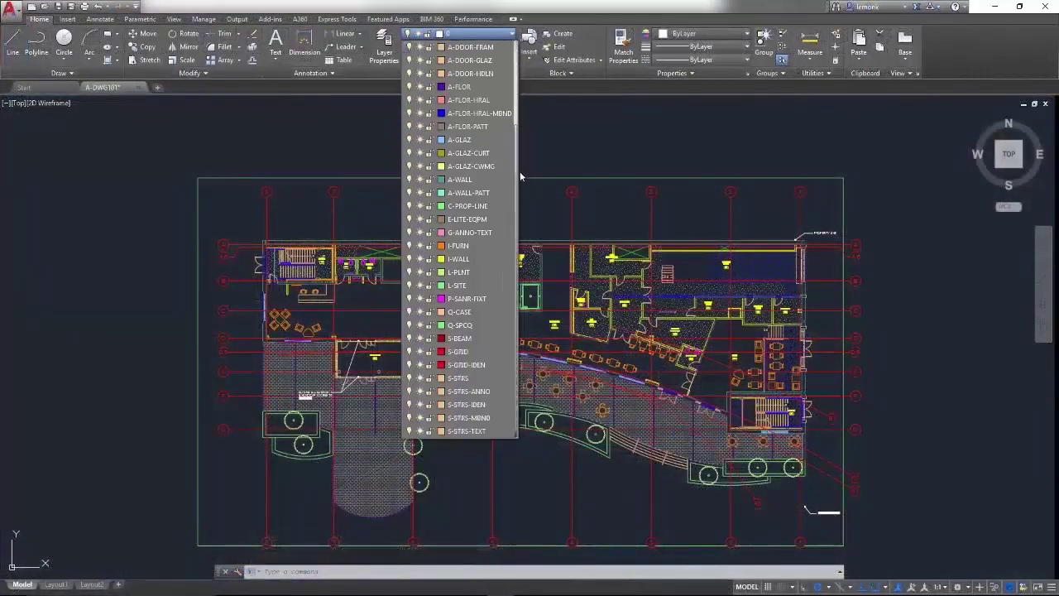
{"action": "scroll", "coordinate": [520, 179], "scroll_direction": "up", "scroll_amount": 3}
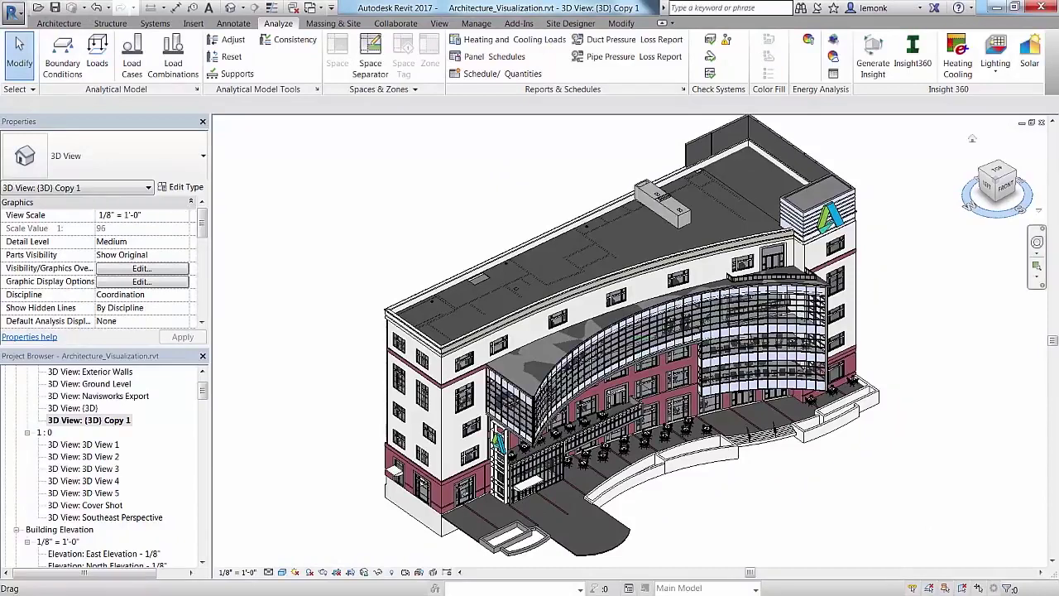
Generate Insight from the Analyze tab's Insight 360 panel.
{"action": "left_click", "coordinate": [865, 62]}
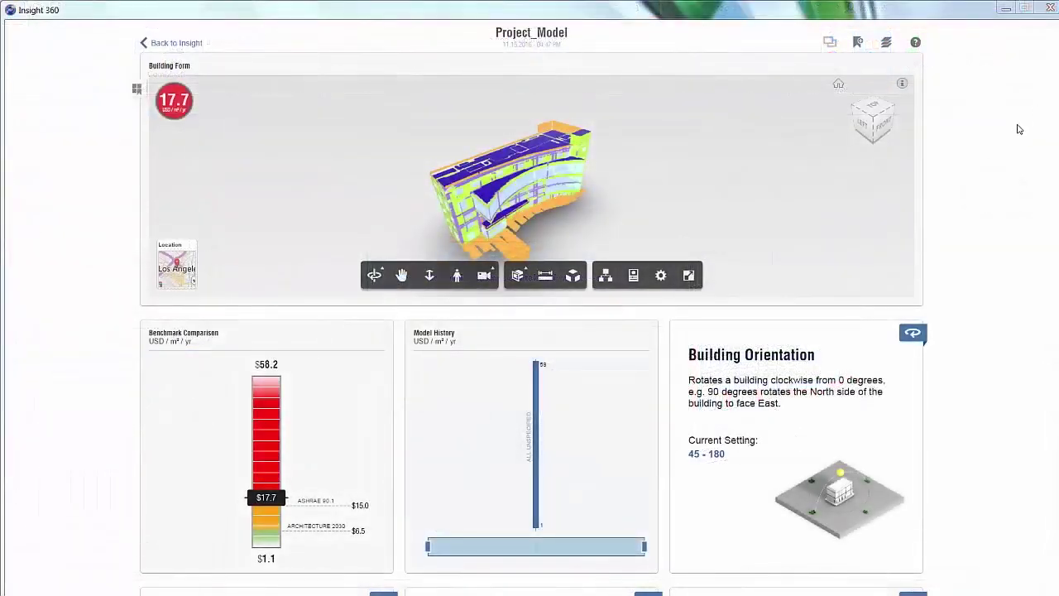
Narrow the HVAC range to its more efficient system types.
{"action": "scroll", "coordinate": [1020, 129], "scroll_direction": "down", "scroll_amount": 5}
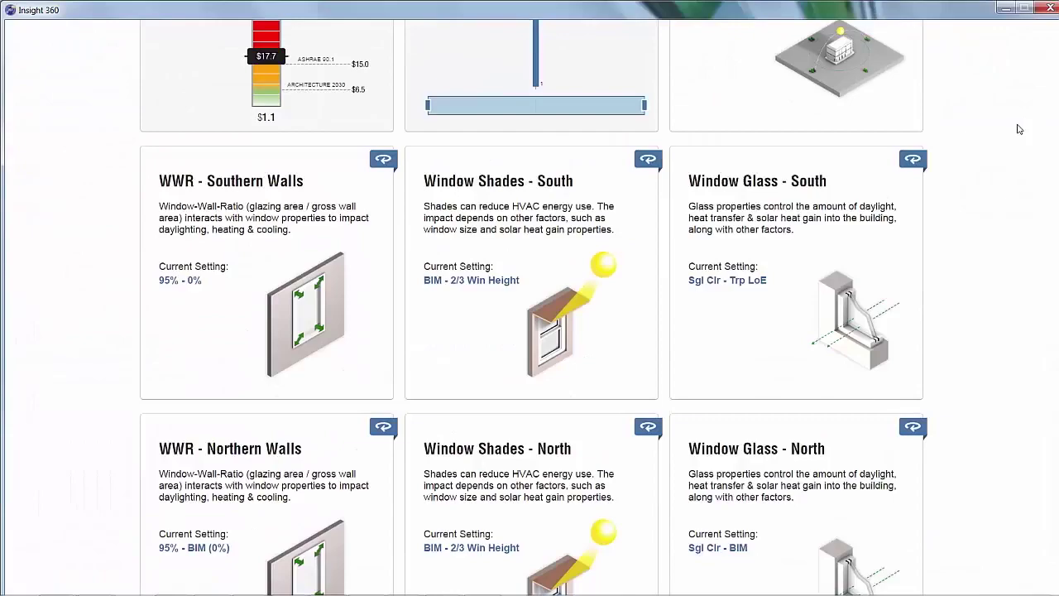
{"action": "scroll", "coordinate": [1020, 130], "scroll_direction": "down", "scroll_amount": 14}
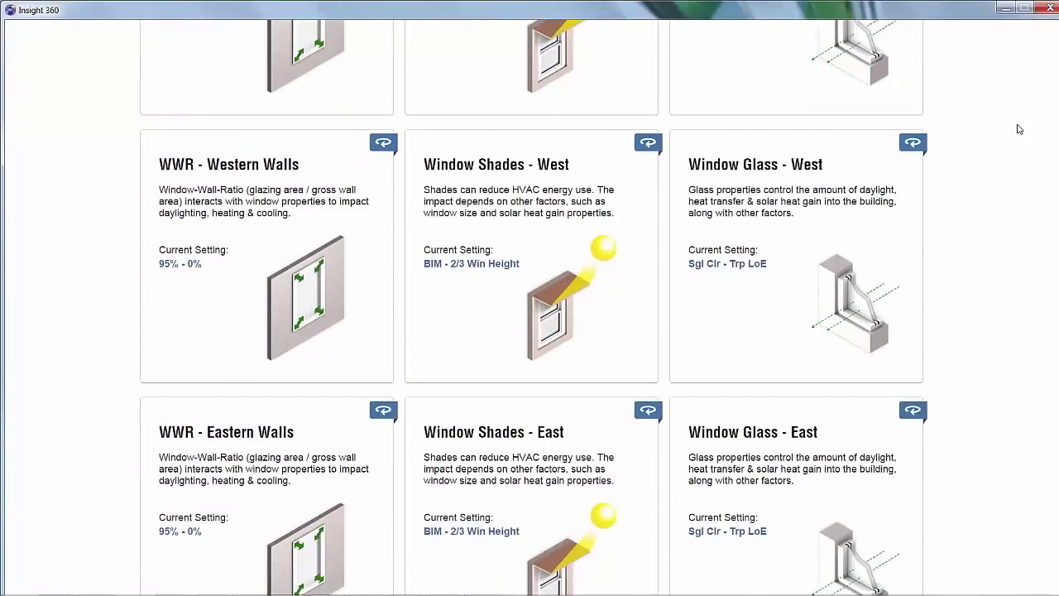
{"action": "scroll", "coordinate": [1019, 129], "scroll_direction": "down", "scroll_amount": 3}
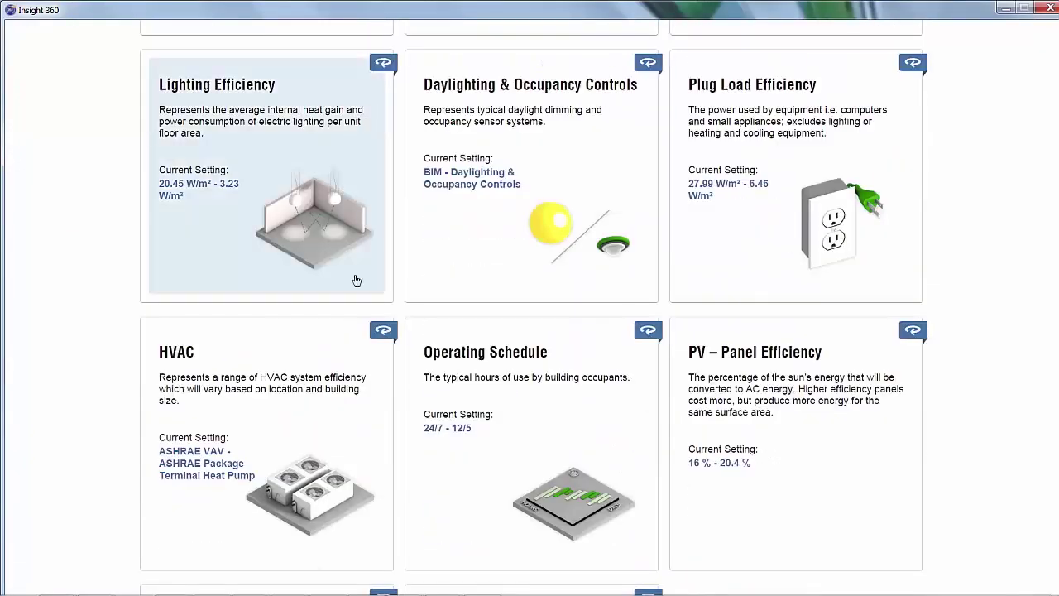
{"action": "left_click", "coordinate": [376, 331]}
{"action": "left_click", "coordinate": [229, 422]}
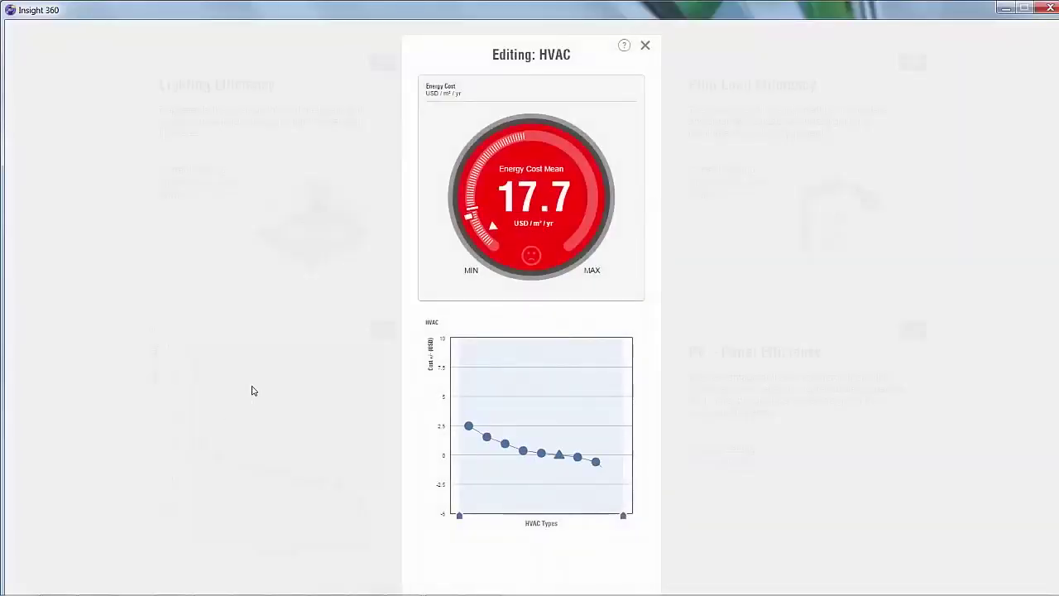
{"action": "left_click_drag", "start_coordinate": [461, 520], "coordinate": [569, 520]}
{"action": "left_click", "coordinate": [644, 45]}
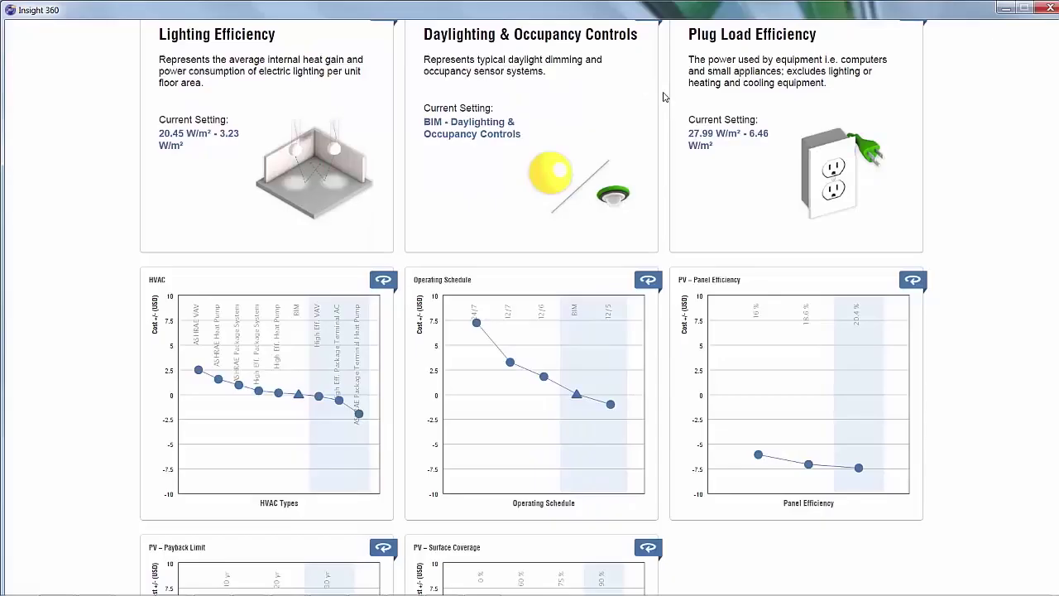
Narrow Lighting Efficiency to the lower W/m² values, dropping the energy cost mean to 5.65.
{"action": "scroll", "coordinate": [662, 95], "scroll_direction": "up", "scroll_amount": 3}
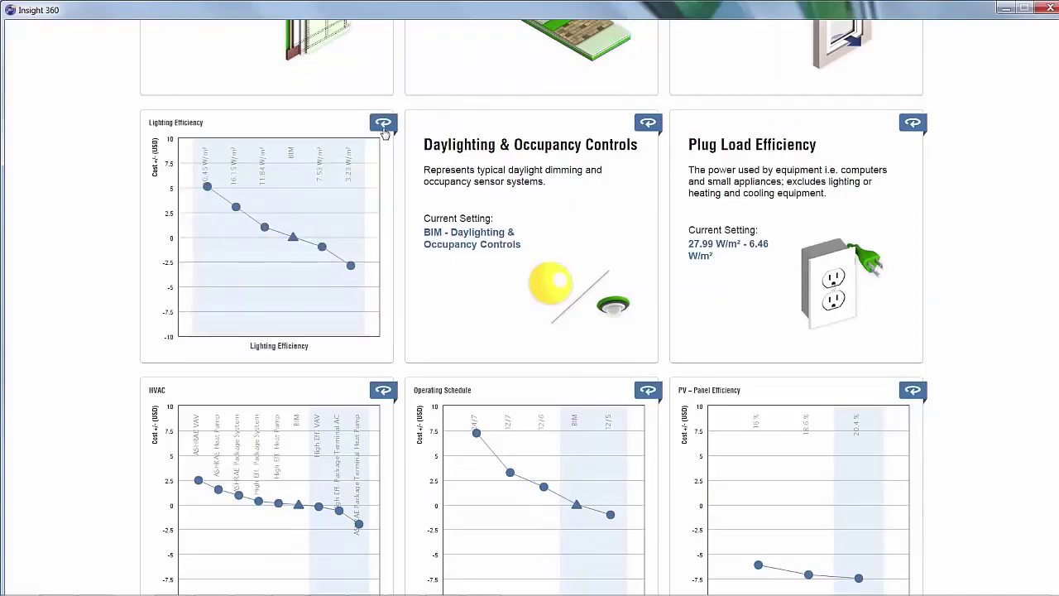
{"action": "left_click", "coordinate": [240, 265]}
{"action": "left_click_drag", "start_coordinate": [460, 519], "coordinate": [546, 518]}
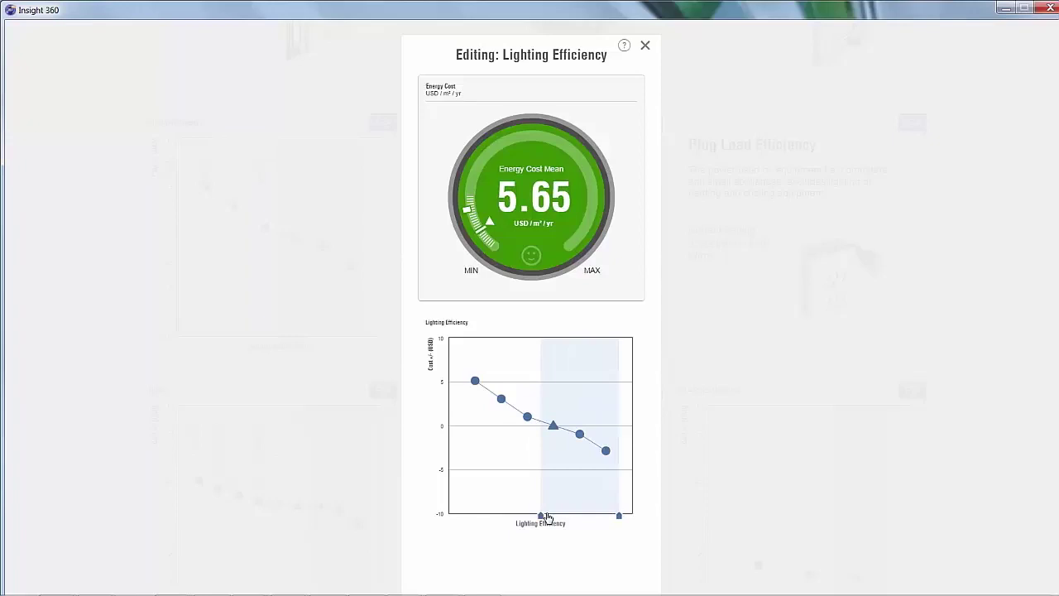
{"action": "left_click", "coordinate": [645, 45]}
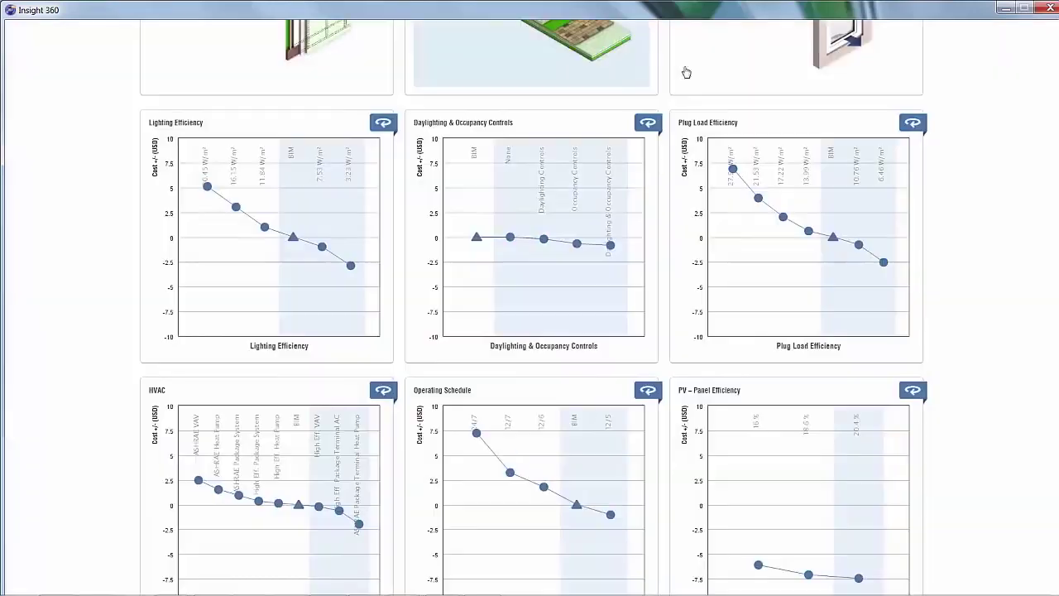
{"action": "scroll", "coordinate": [940, 194], "scroll_direction": "up", "scroll_amount": 4}
{"action": "scroll", "coordinate": [941, 195], "scroll_direction": "up", "scroll_amount": 10}
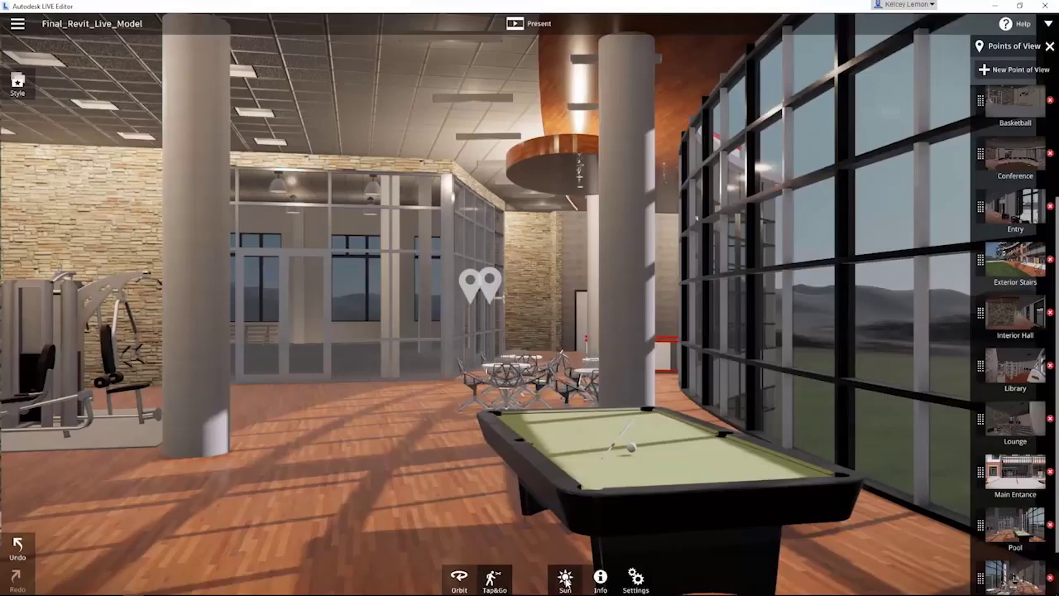
Set the sun to an evening time of day and a later date.
{"action": "left_click", "coordinate": [565, 579]}
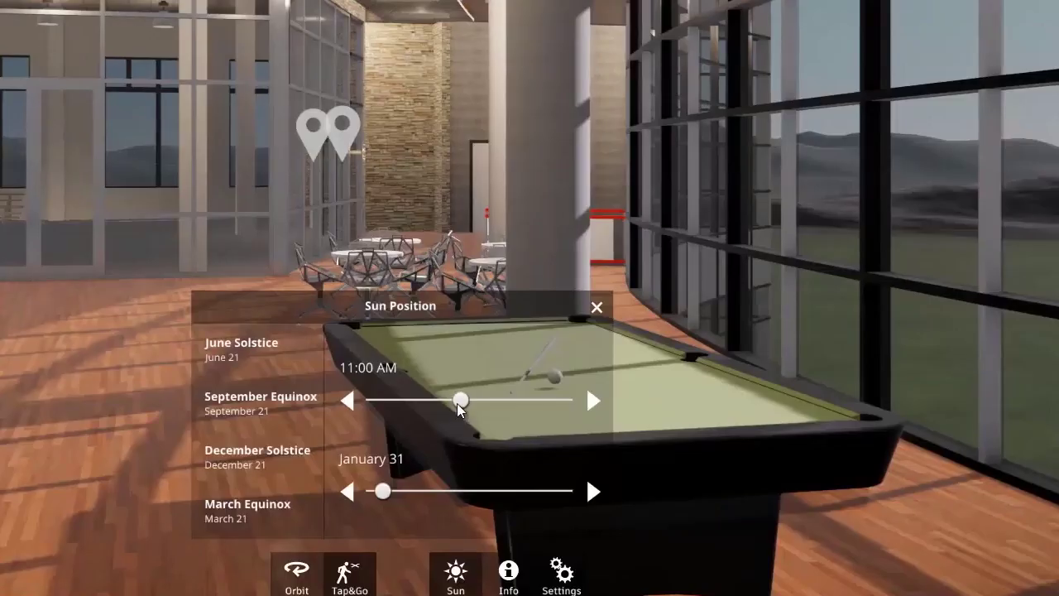
{"action": "left_click_drag", "start_coordinate": [474, 403], "coordinate": [535, 401]}
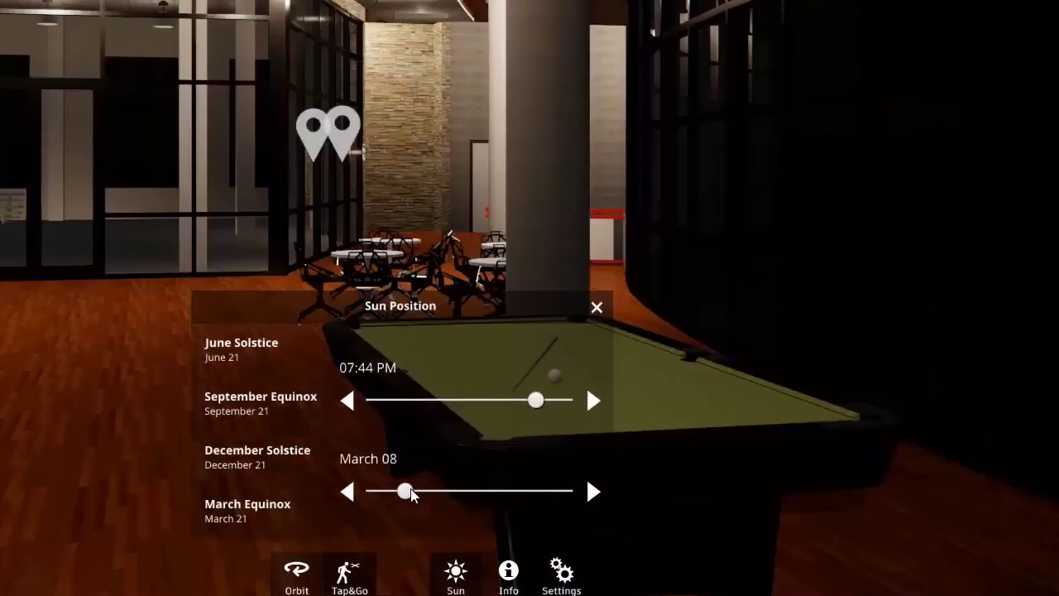
{"action": "left_click_drag", "start_coordinate": [442, 491], "coordinate": [455, 490]}
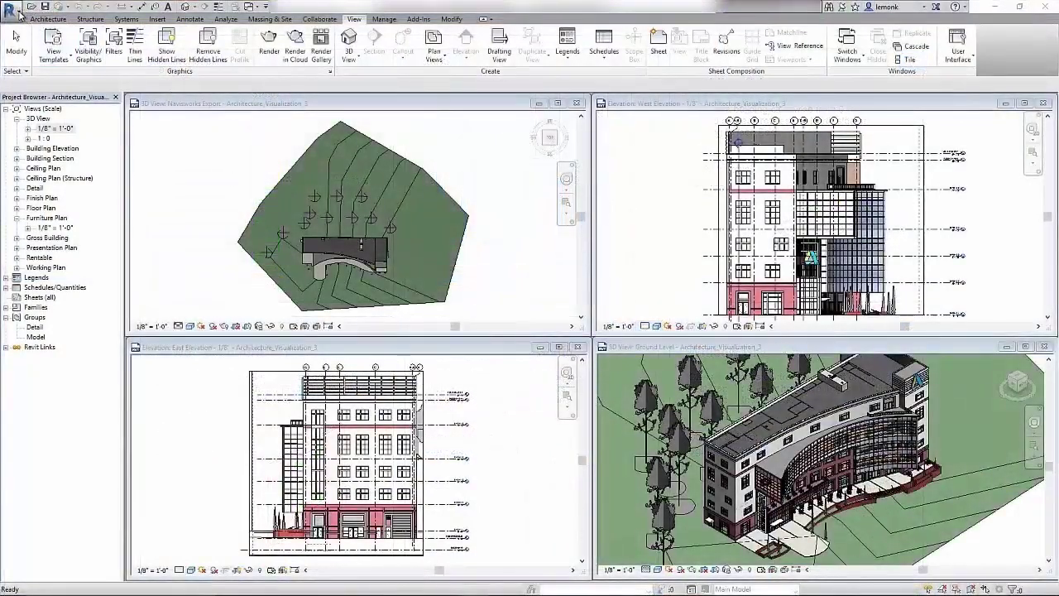
{"action": "left_click", "coordinate": [12, 11]}
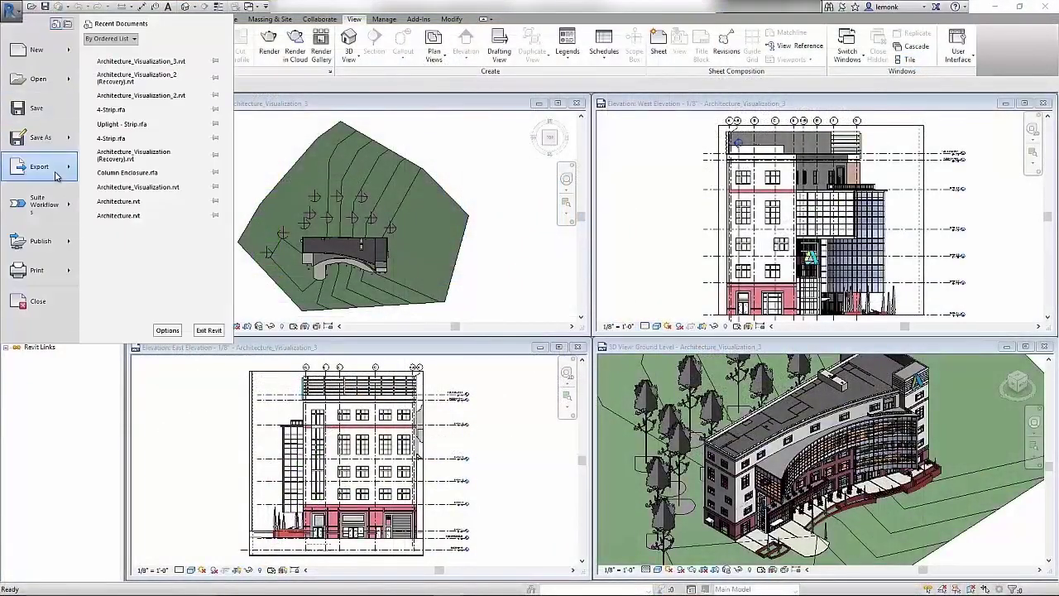
{"action": "mouse_move", "coordinate": [56, 176]}
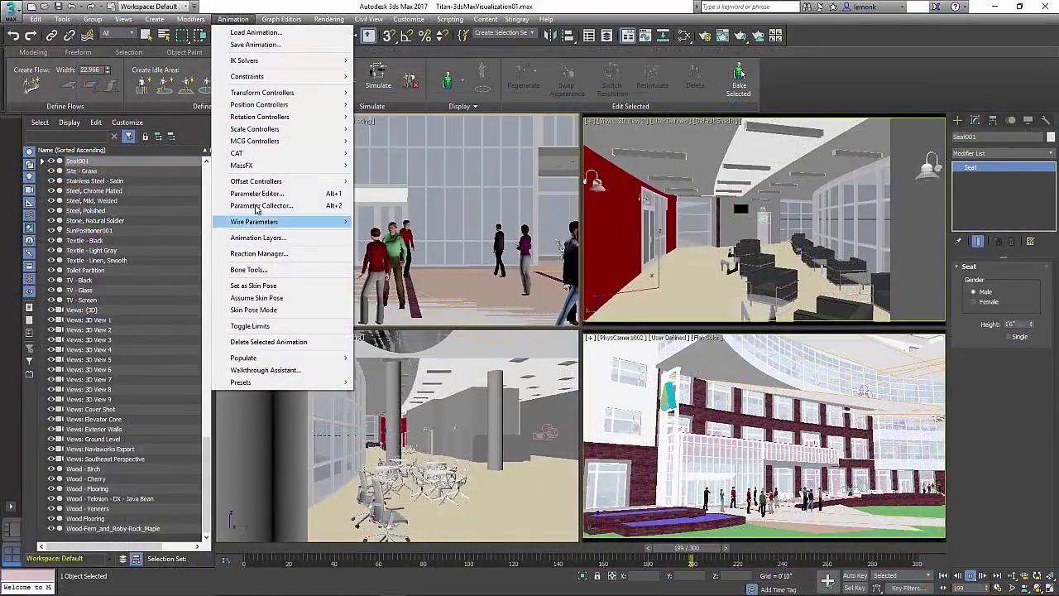
Open the Walkthrough Assistant and tick Targeted under Cameras.
{"action": "left_click", "coordinate": [293, 372]}
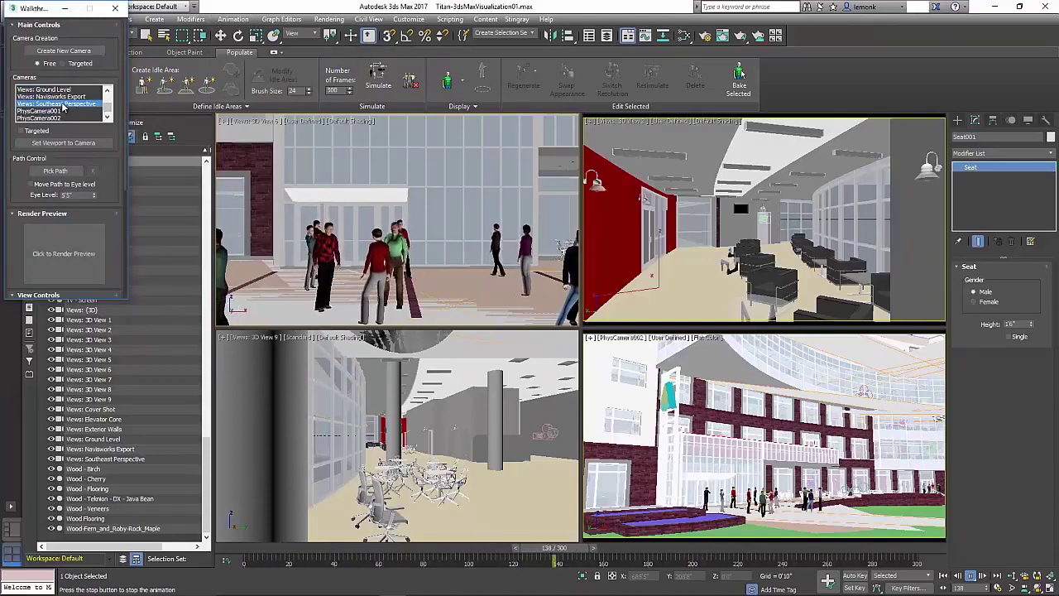
{"action": "left_click", "coordinate": [22, 132]}
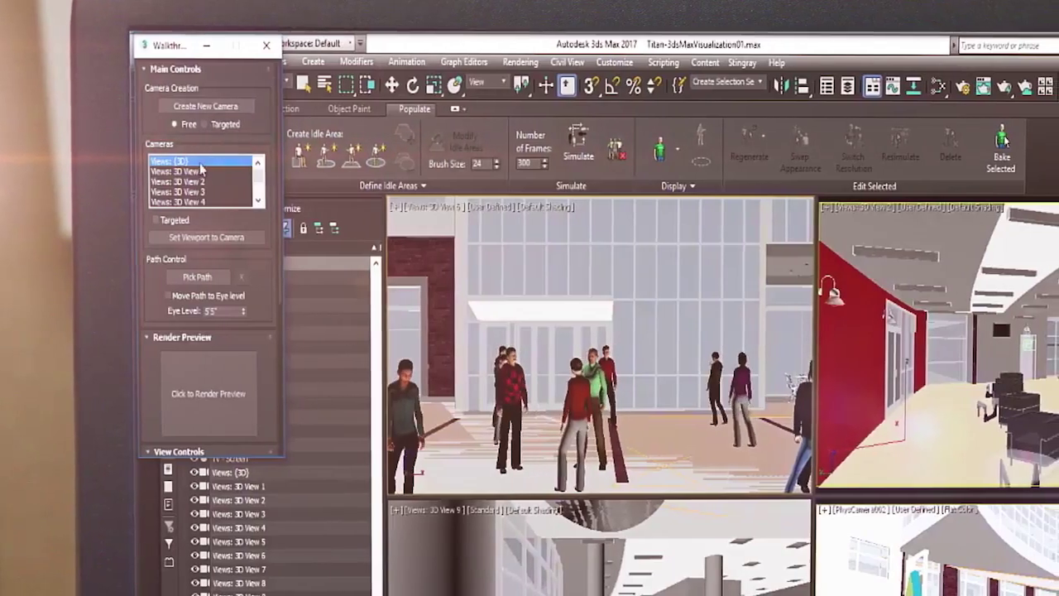
{"action": "scroll", "coordinate": [186, 180], "scroll_direction": "down", "scroll_amount": 5}
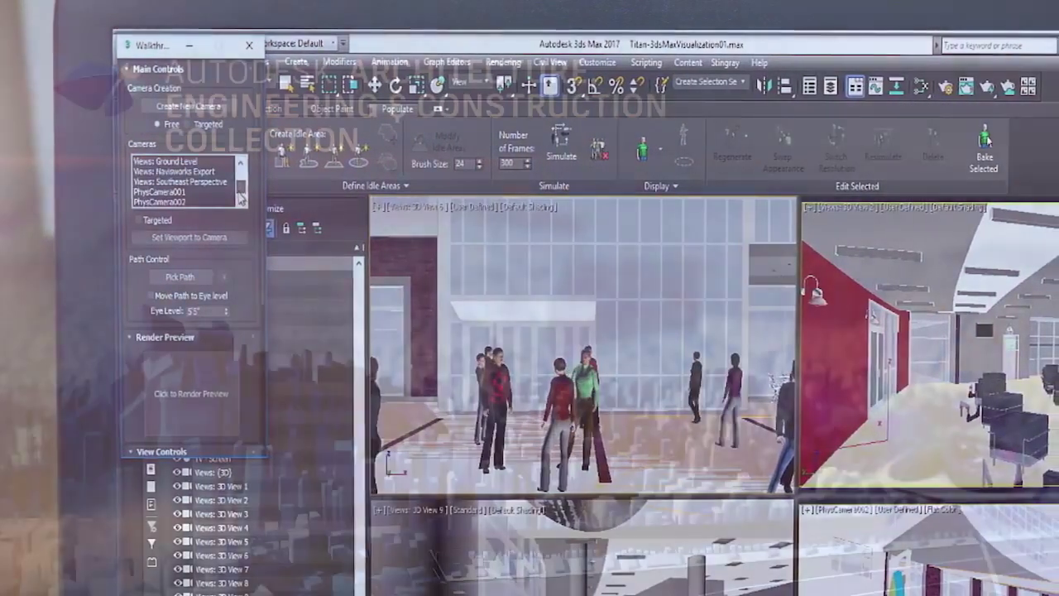